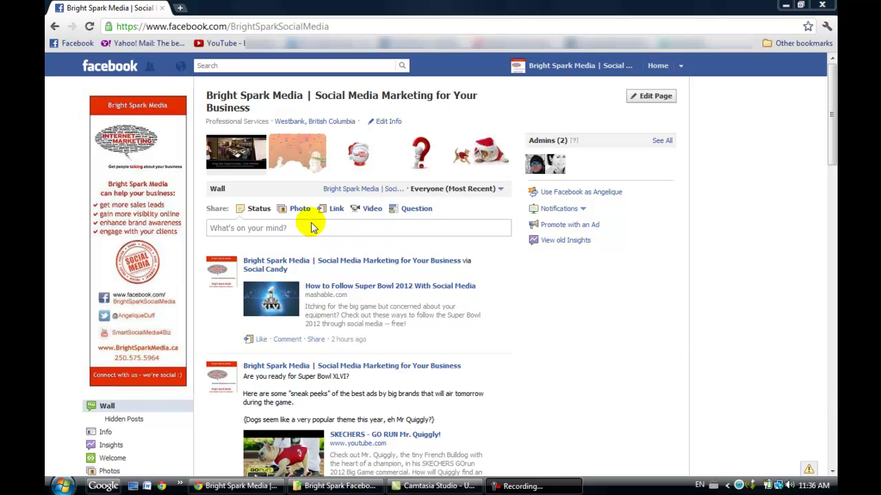
- Attach the workshop image 'Design Your...h 75dpi.jpg' to a new page photo post
click(294, 210)
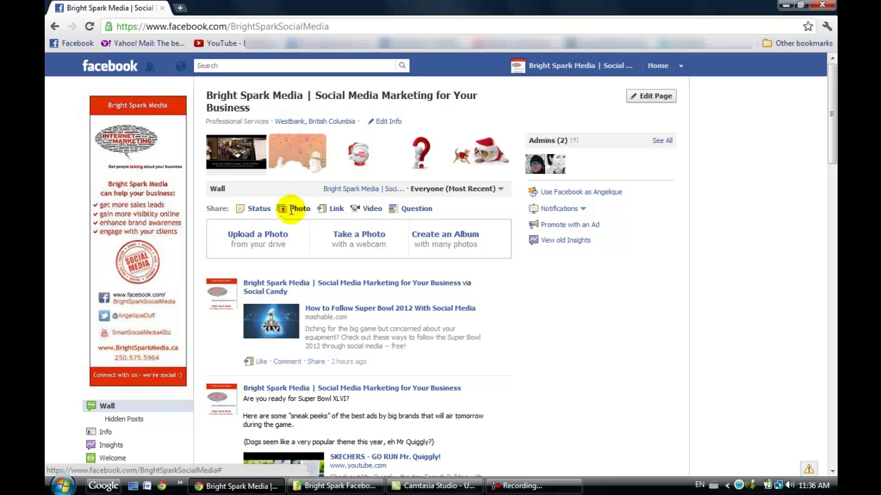
click(264, 236)
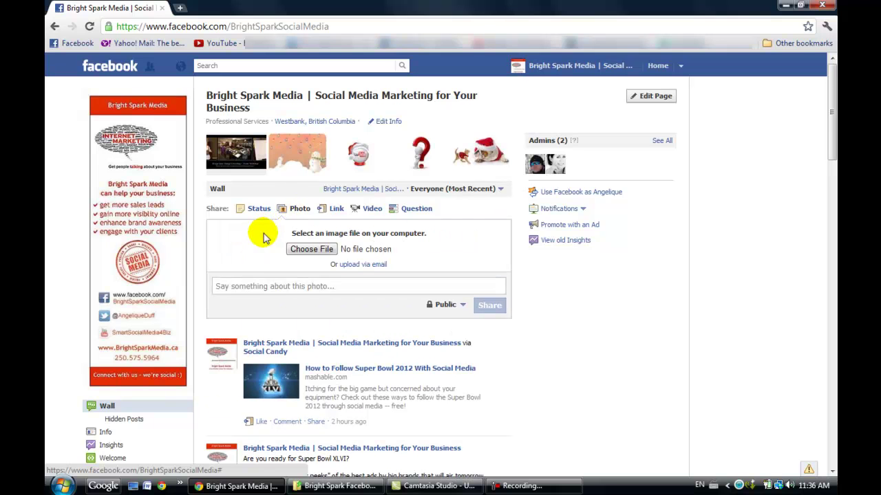
click(311, 249)
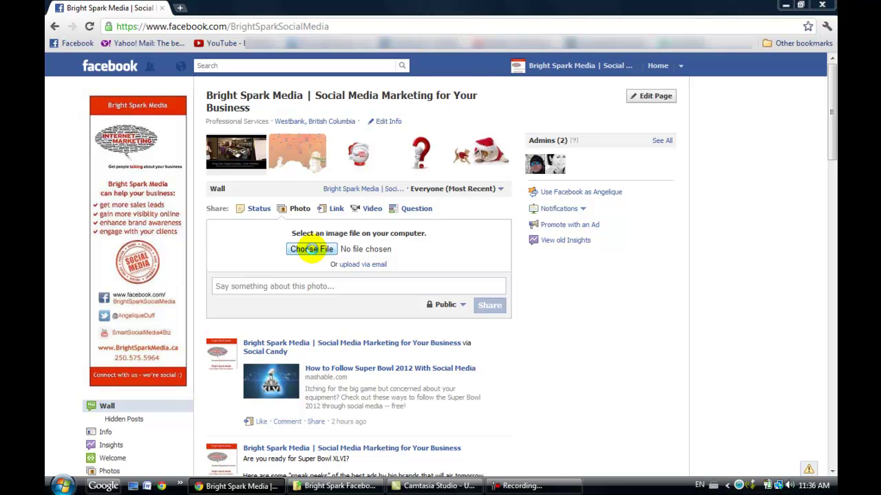
double_click(337, 205)
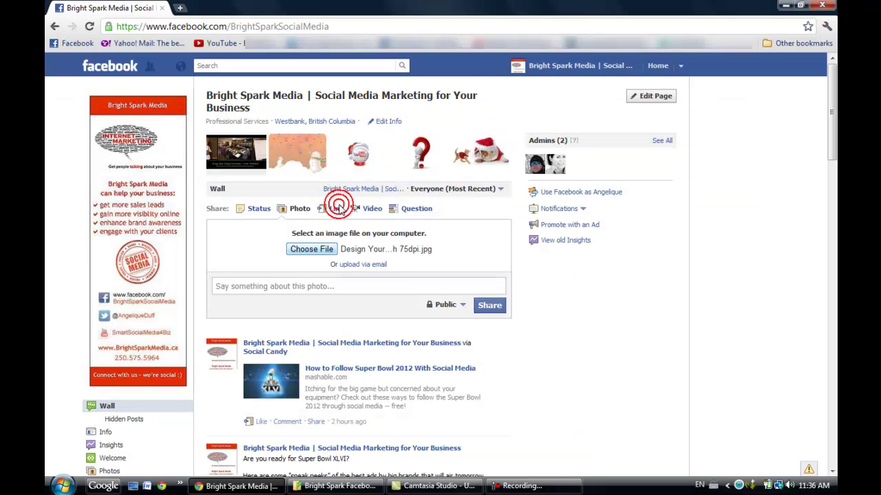
click(346, 283)
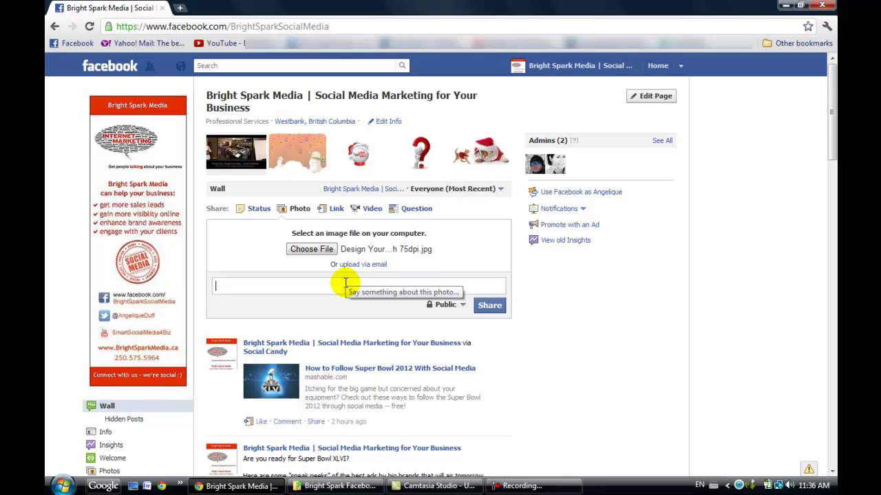
- Paste the Vision Workshop caption, remove the stray letter, and tag Deli City / Bunches Bistro
text(Last weekend I attended Design Your Change Consulting's Vision Workshop to photograph the event for the their website. I stayed for the workshop, and was inspired by what I learned, and the warm manner in which they presented and engaged the participants.  Great workshop room, coffee and muffins)
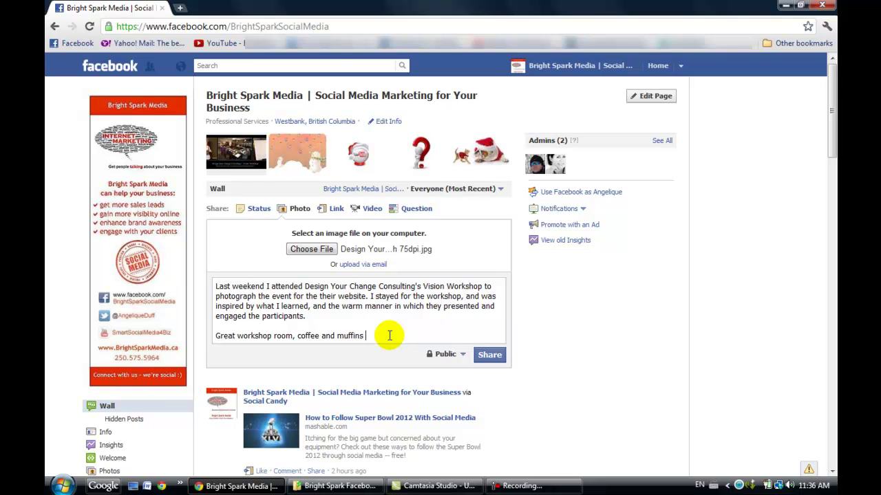
key(BackSpace)
text(@)
text(de)
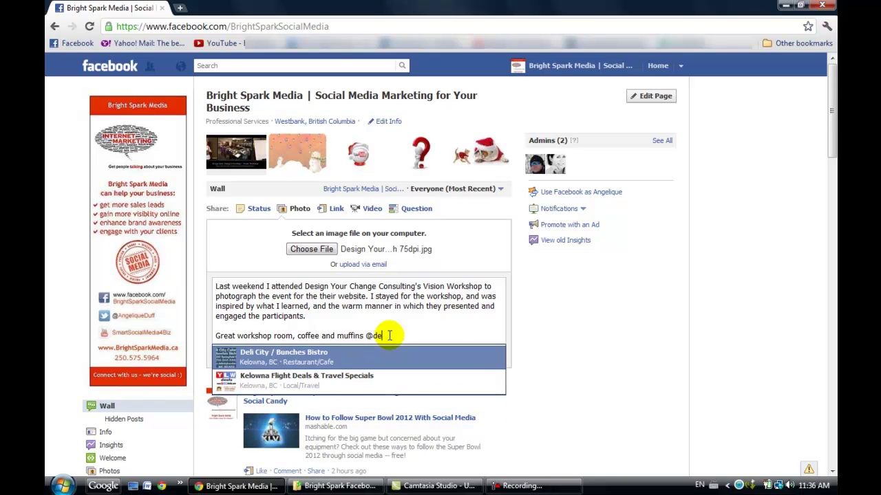
text(l)
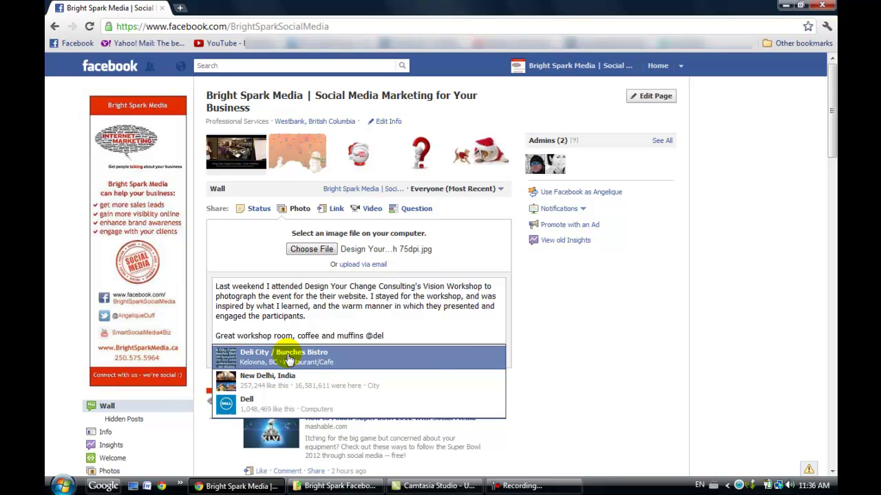
click(289, 358)
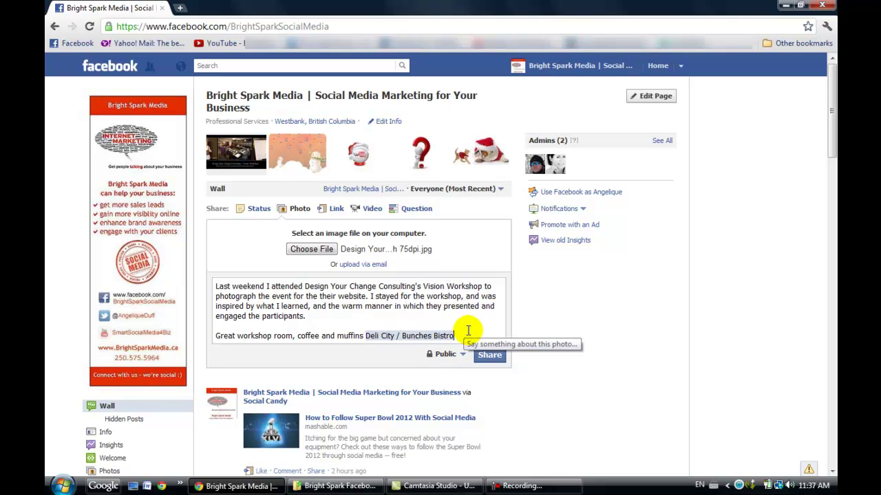
- Share the tagged workshop photo post to the Bright Spark Media wall
click(492, 358)
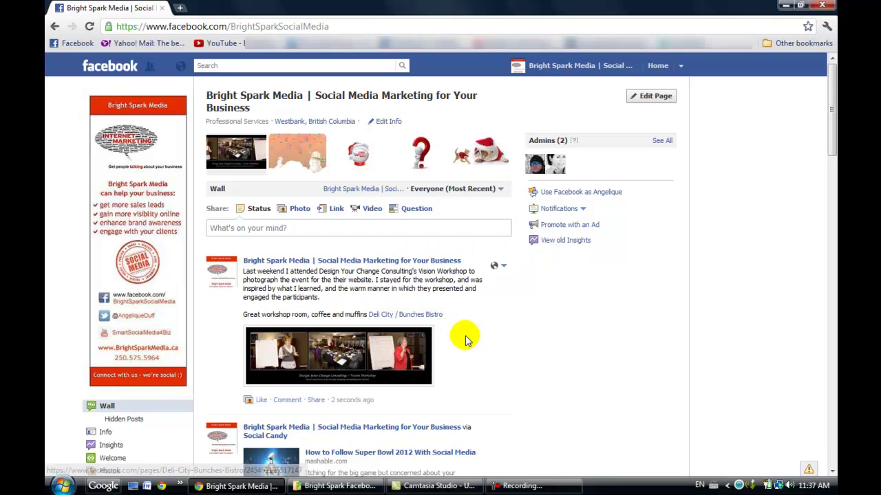
mouse_move(406, 314)
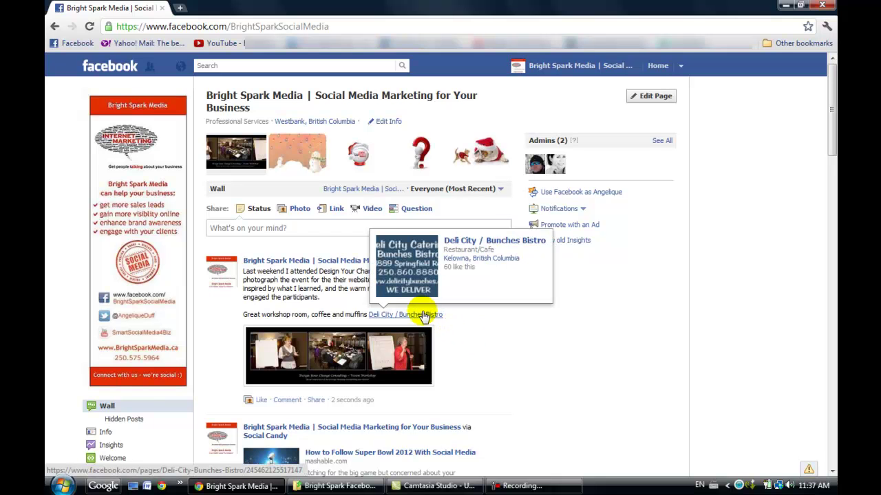
- Follow the Deli City / Bunches Bistro tag to see the workshop post on its wall
click(424, 315)
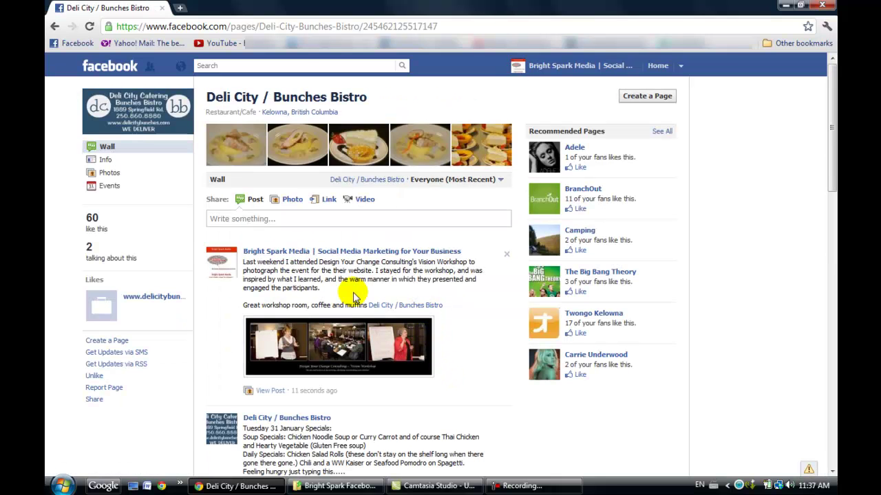
click(455, 418)
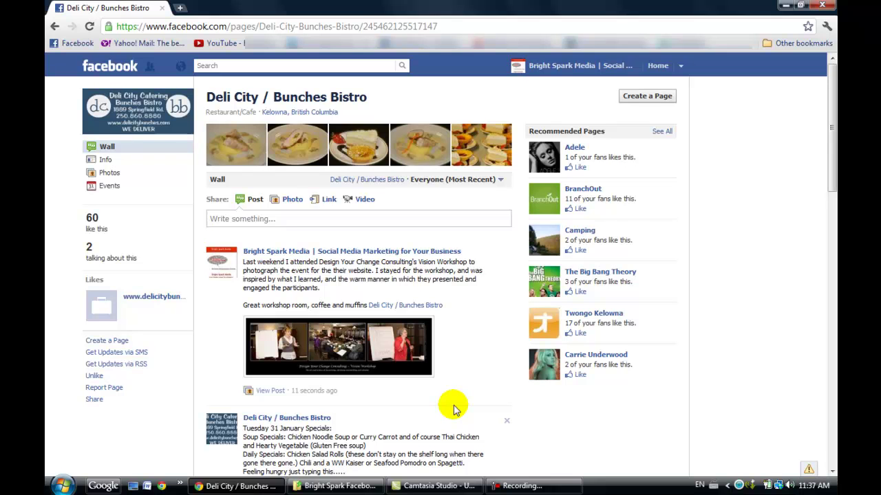
- Switch from the Bright Spark Media page identity to the personal profile via the account menu
click(649, 67)
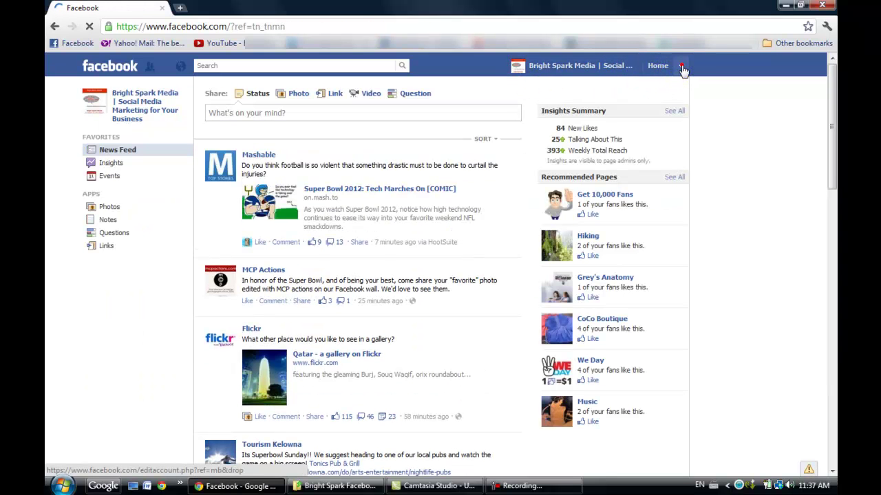
click(680, 66)
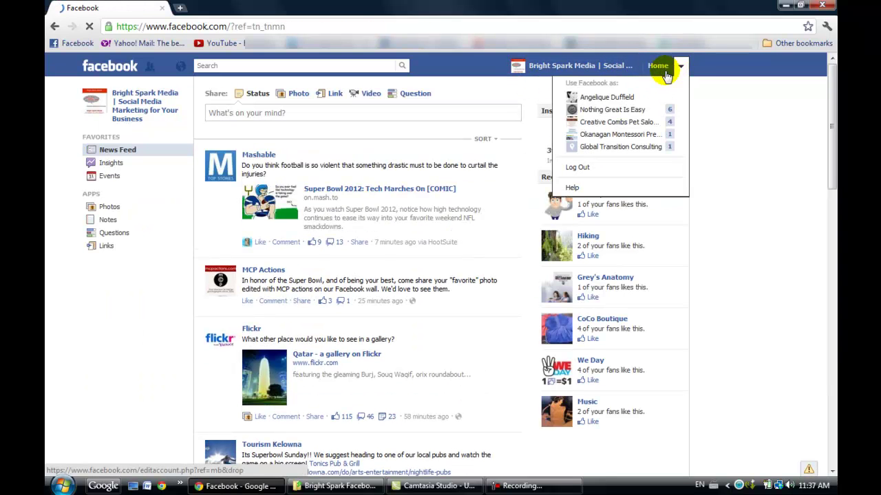
click(617, 98)
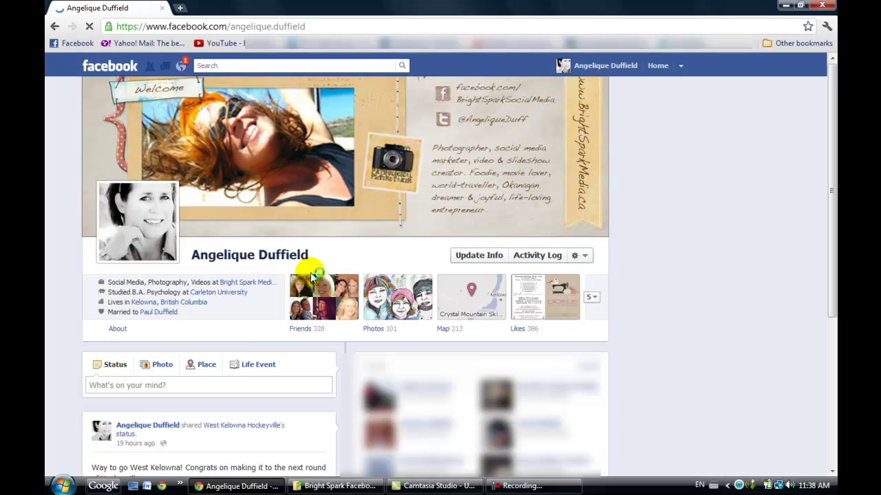
- Paste the workshop caption as a new profile status and tag Deli City / Bunches Bistro
click(239, 386)
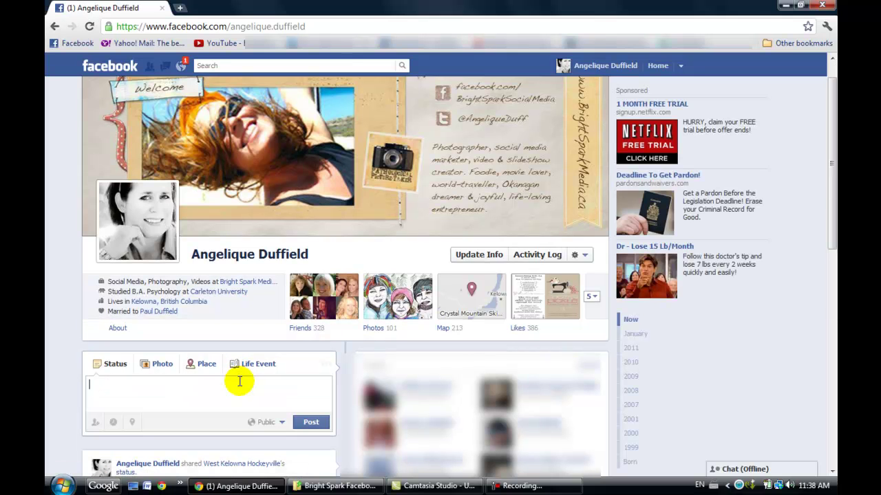
key(ctrl+v)
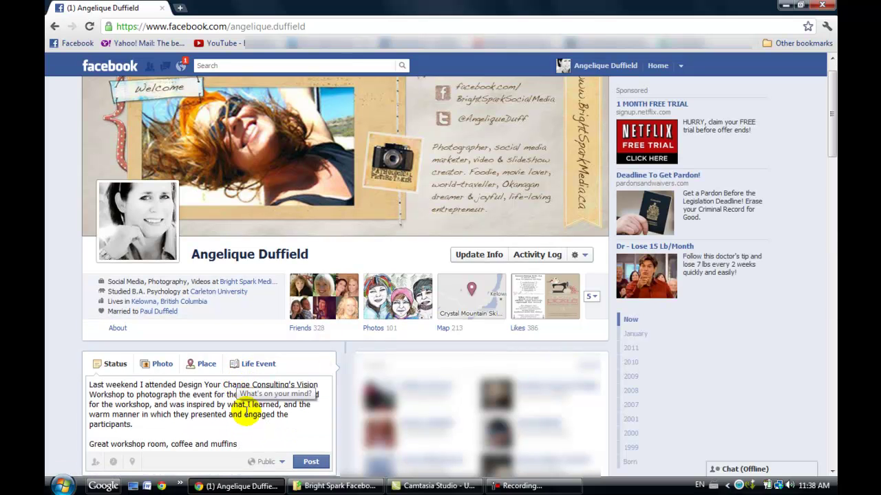
text(@)
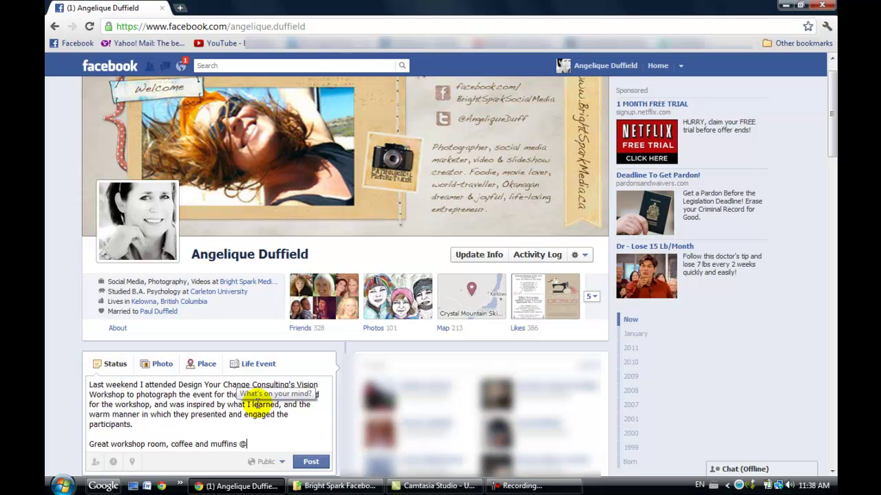
text(de)
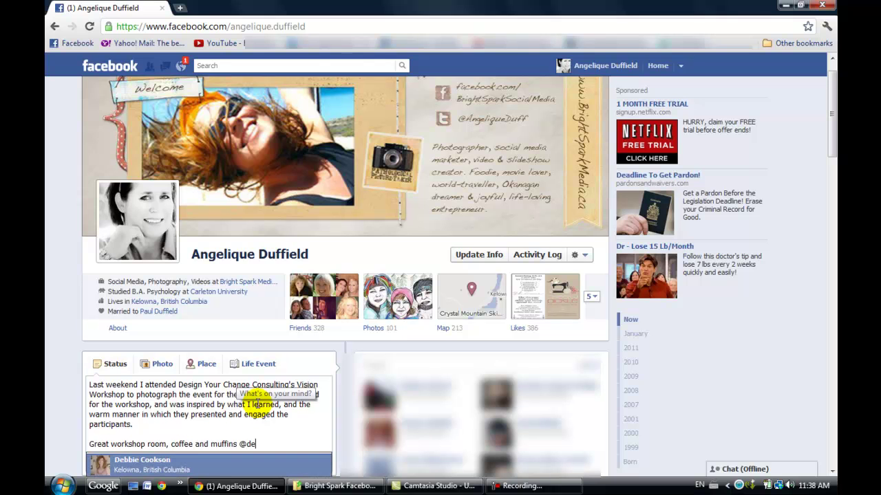
text(li)
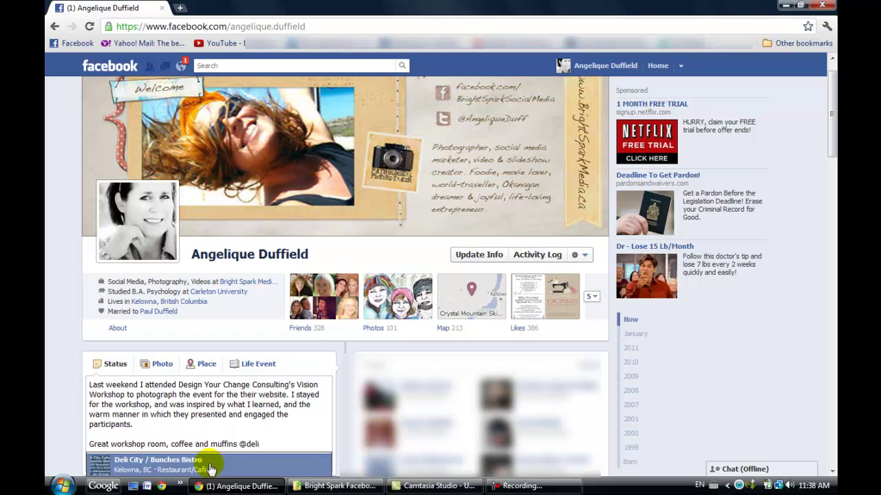
click(210, 467)
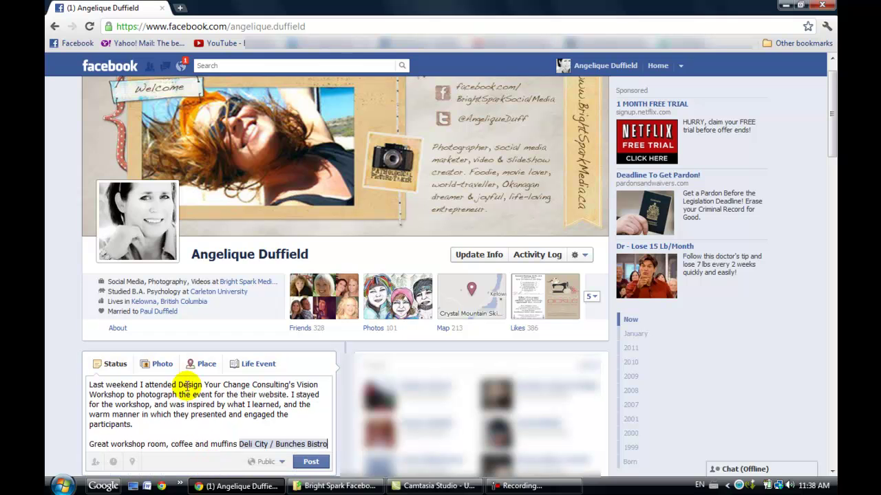
drag(178, 385, 297, 386)
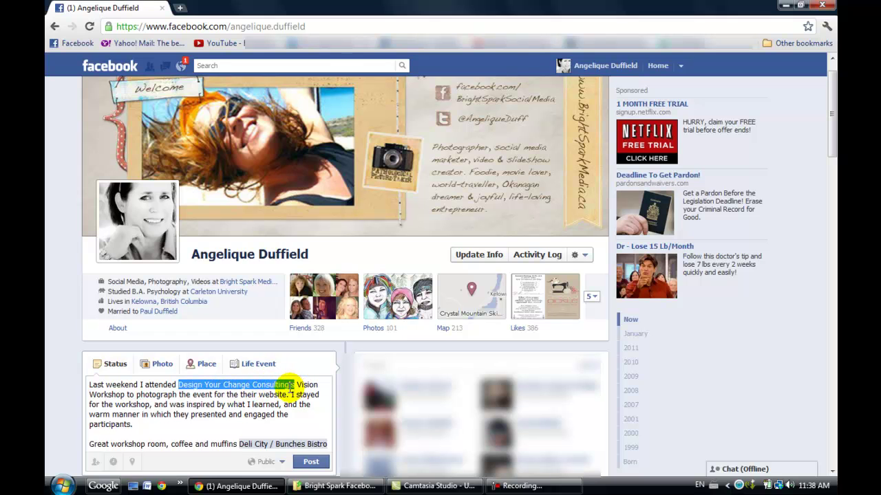
key(BackSpace)
text(@)
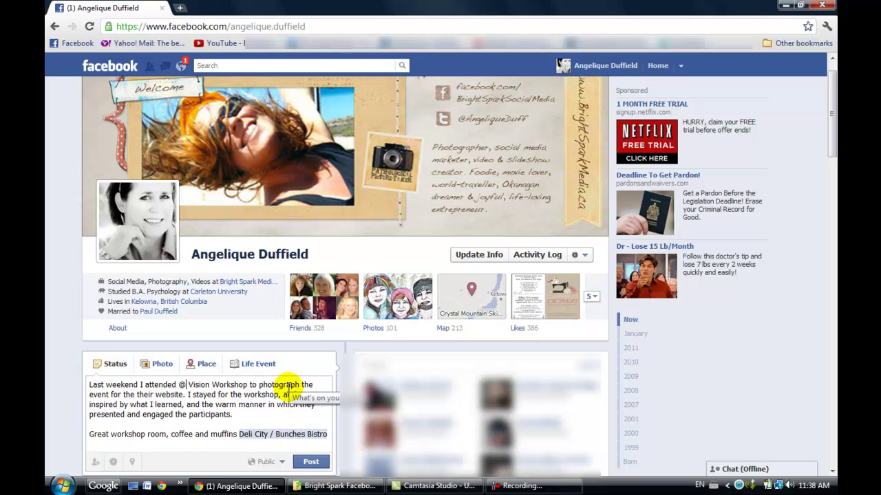
text(design)
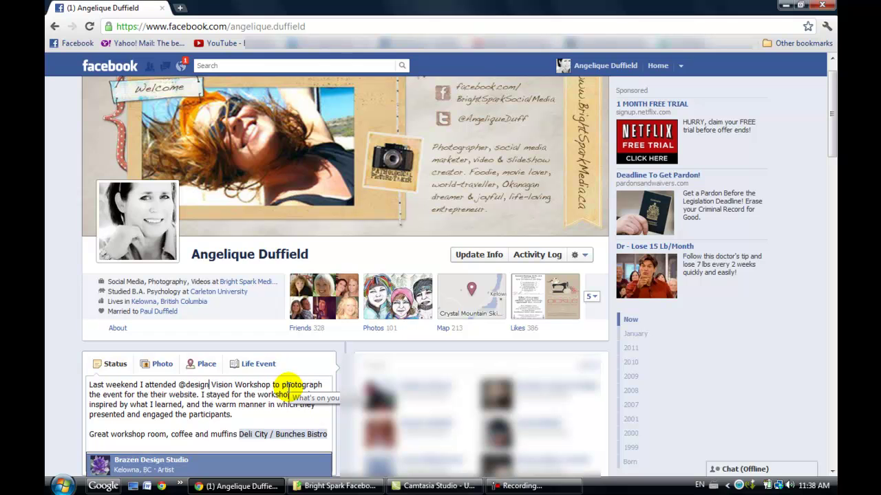
key(BackSpace)
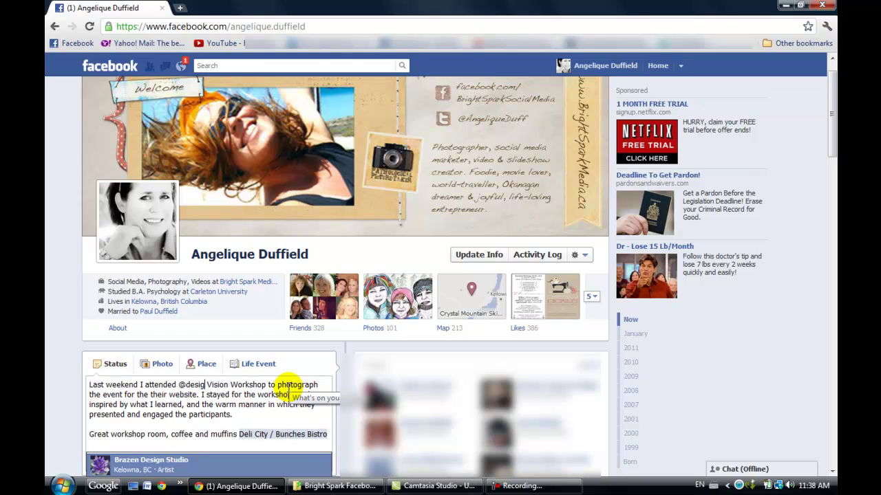
key(BackSpace)
key(BackSpace)
key(BackSpace)
key(BackSpace)
key(BackSpace)
key(BackSpace)
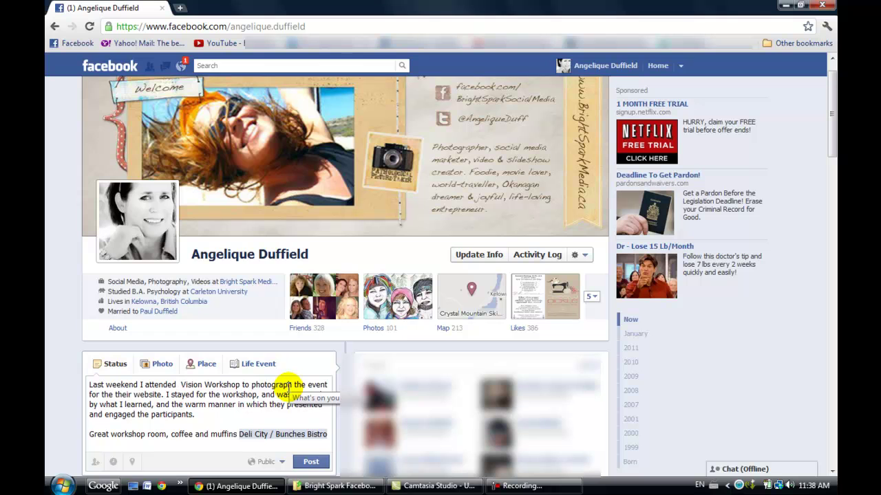
- Tag the two friends in the status and bring up the photo options
text(@)
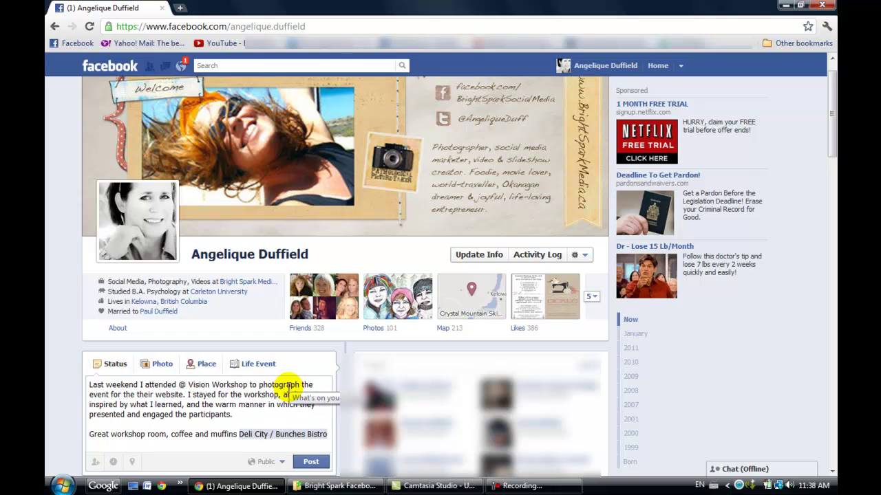
text(jayne)
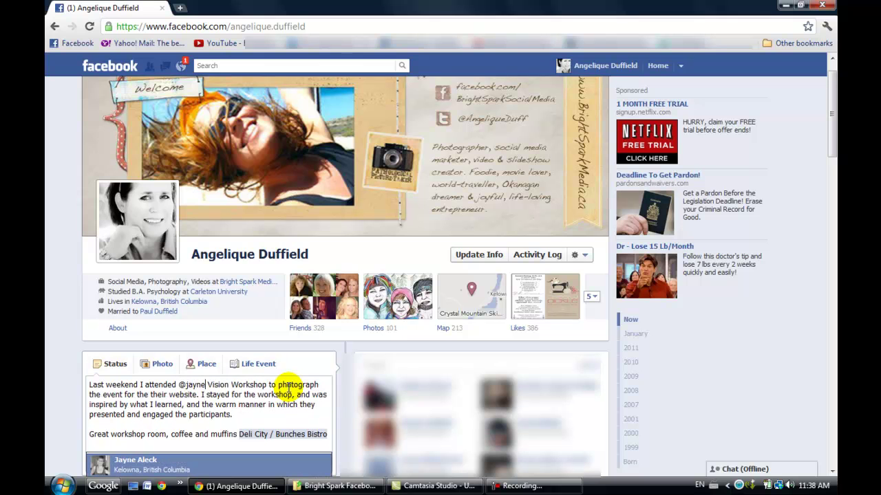
click(256, 466)
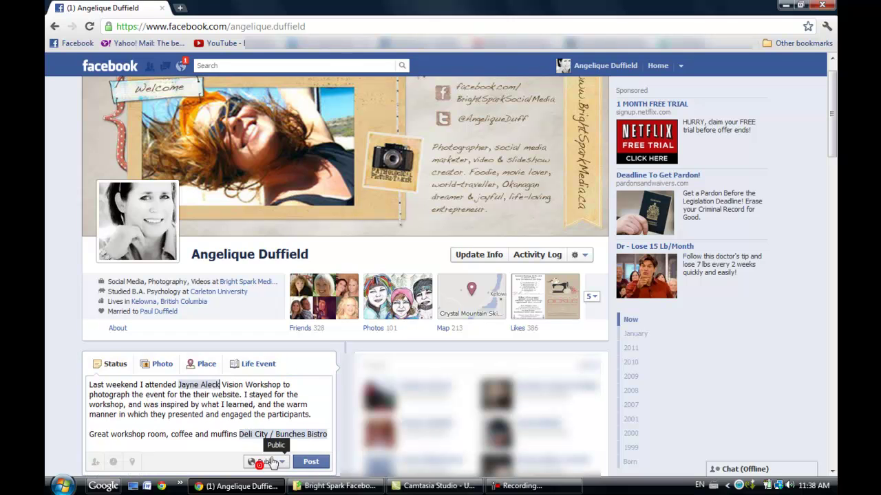
text(and )
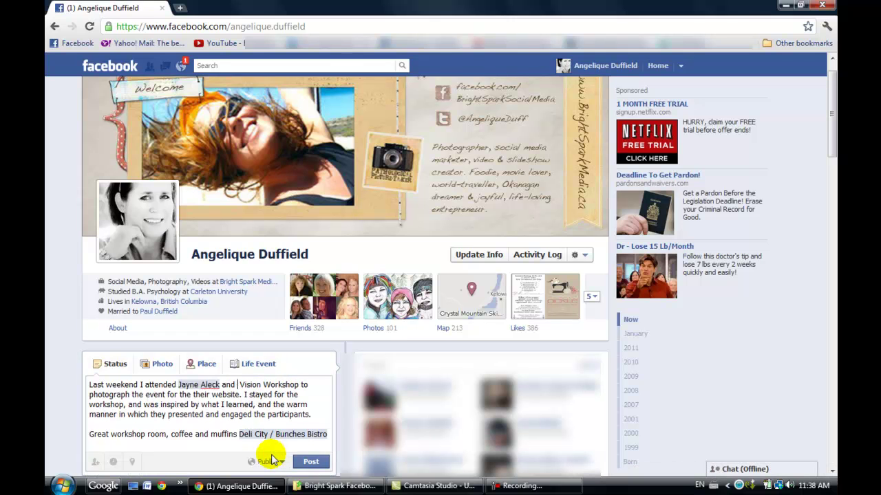
text(@joa)
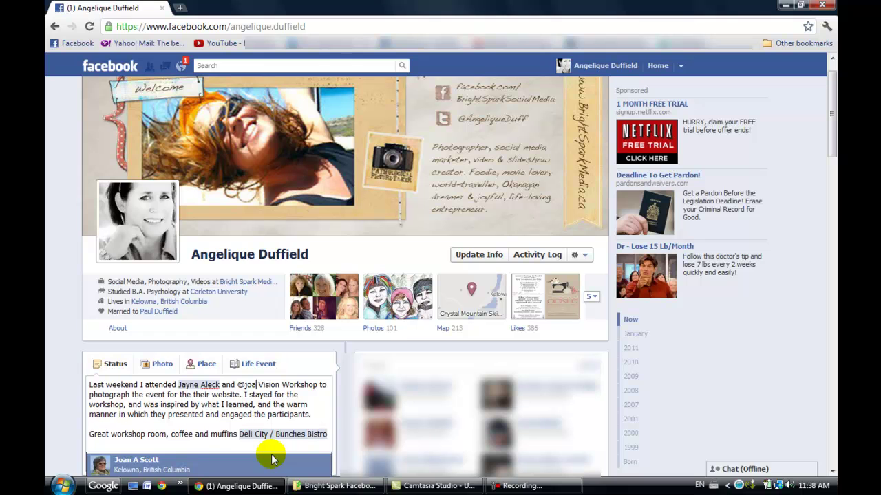
click(272, 461)
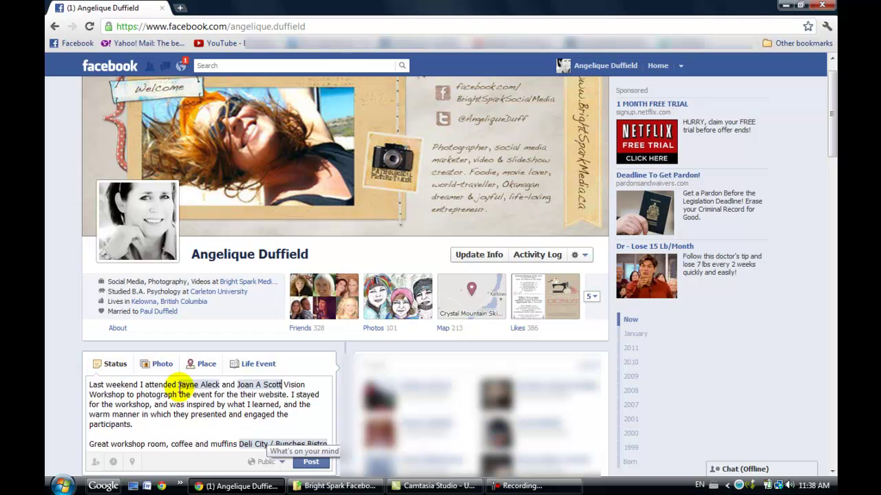
click(163, 369)
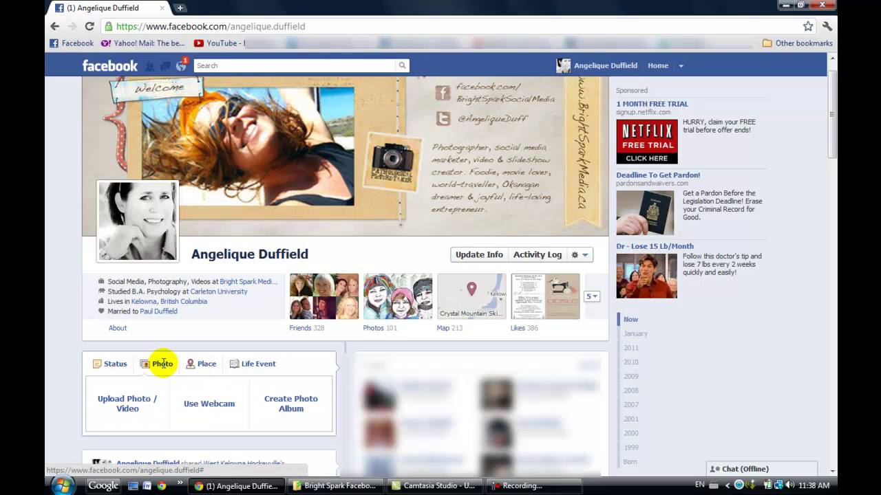
- Attach the 'Design Your...h 75dpi.jpg' workshop image from the computer to the status post
click(141, 401)
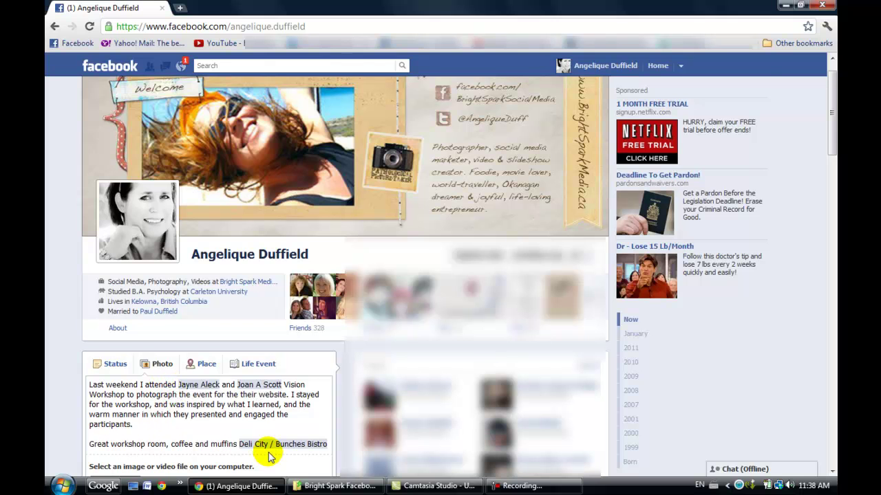
scroll(268, 457, down, 3)
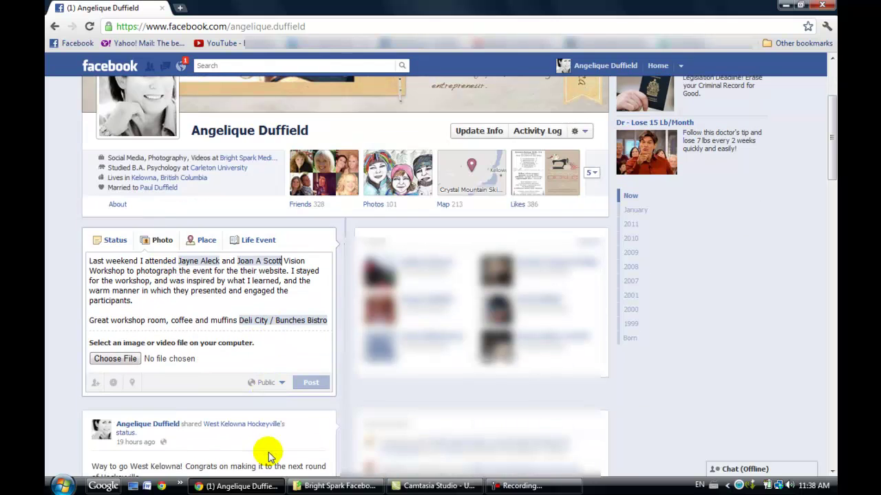
click(124, 359)
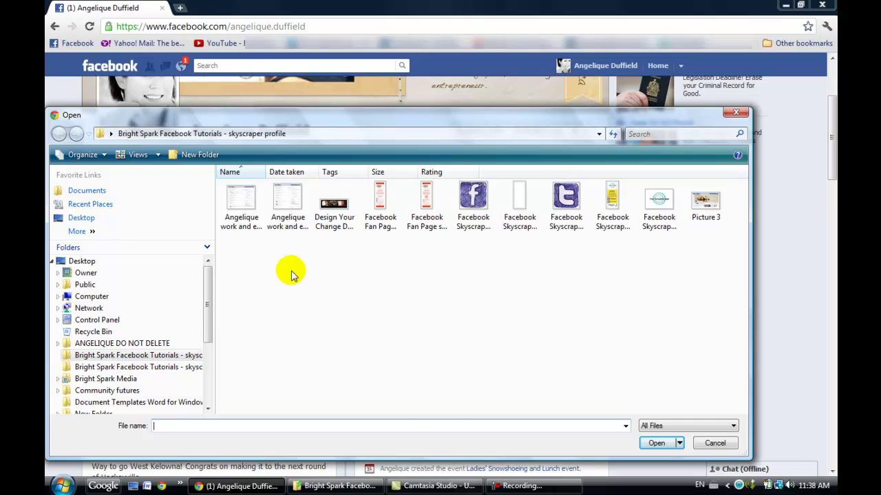
double_click(335, 208)
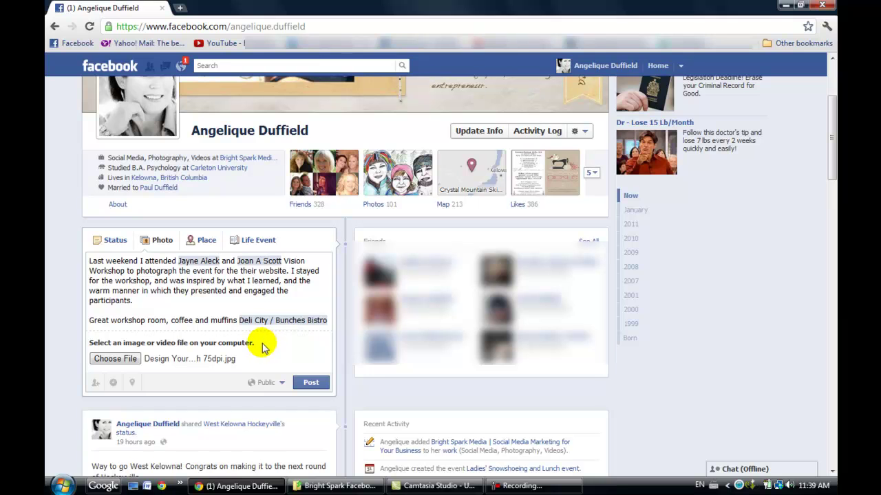
click(331, 319)
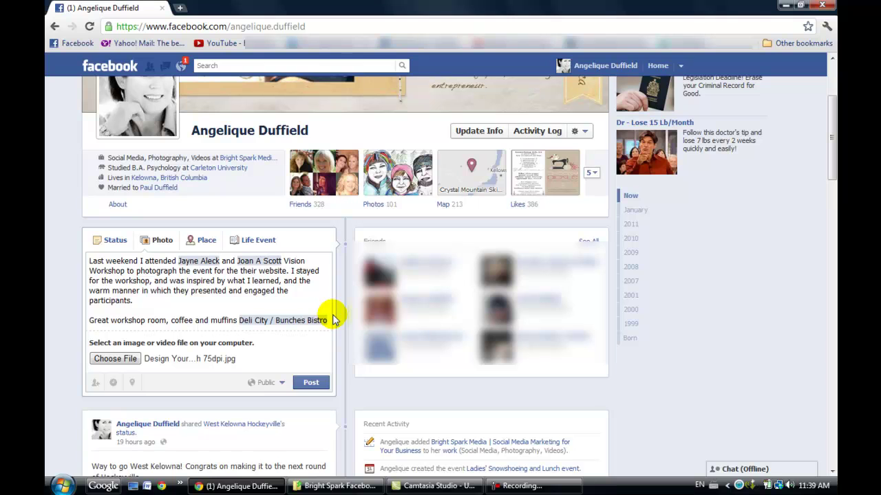
- End the caption with a period and a new sign-off line tagging Bright Spark Media
text(.)
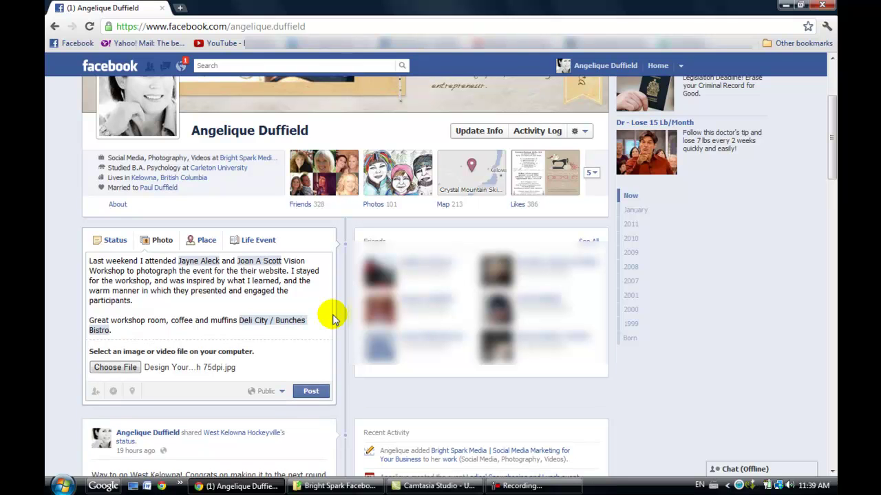
key(Return)
text(Angeiq)
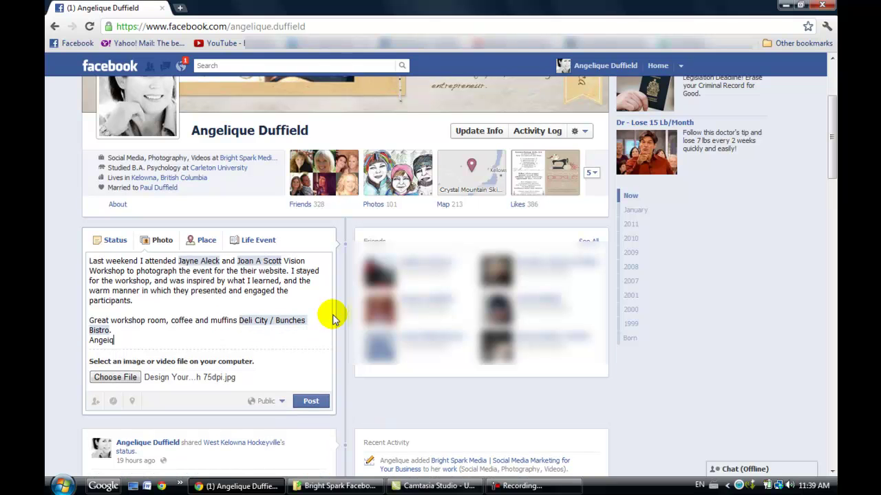
key(BackSpace)
key(BackSpace)
key(BackSpace)
text(l)
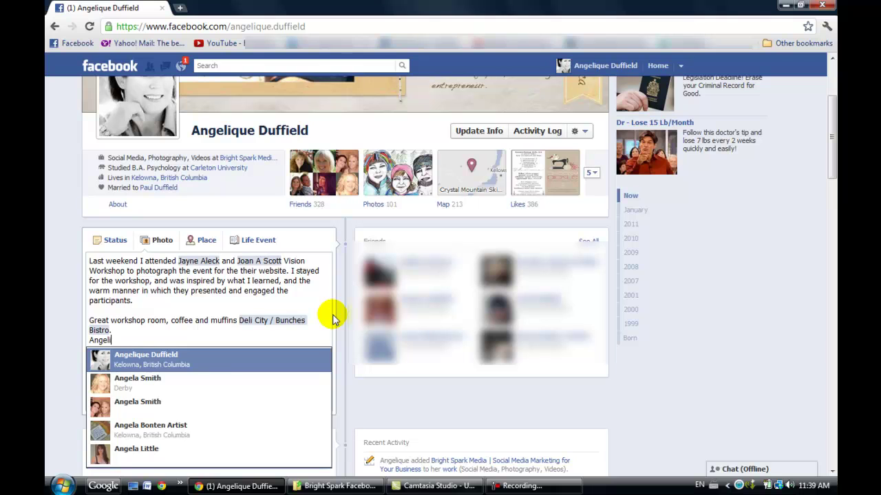
text(ique - @)
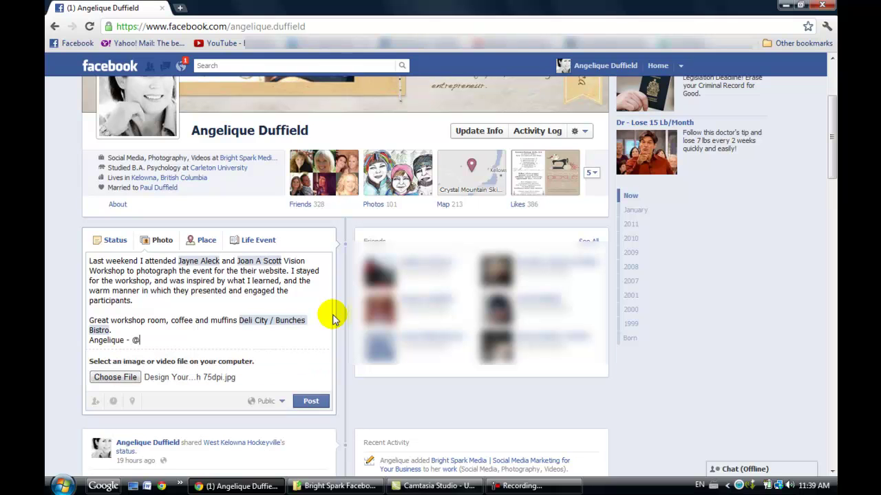
text(brigh)
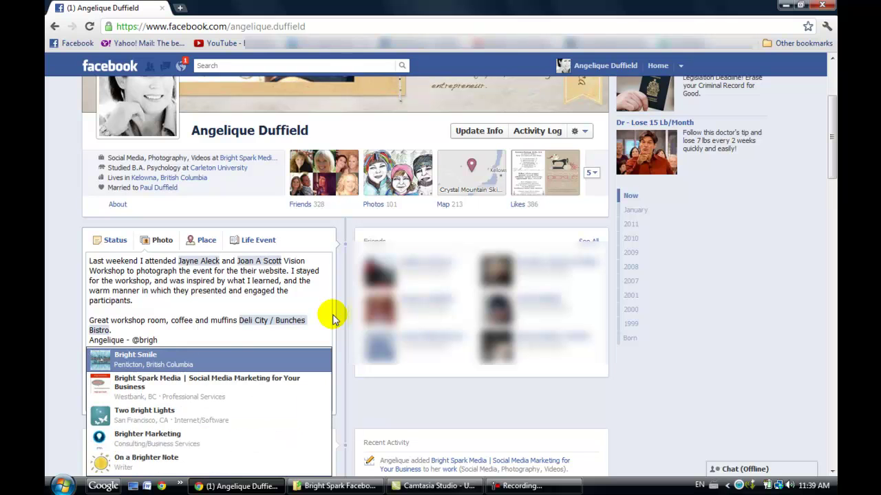
click(240, 379)
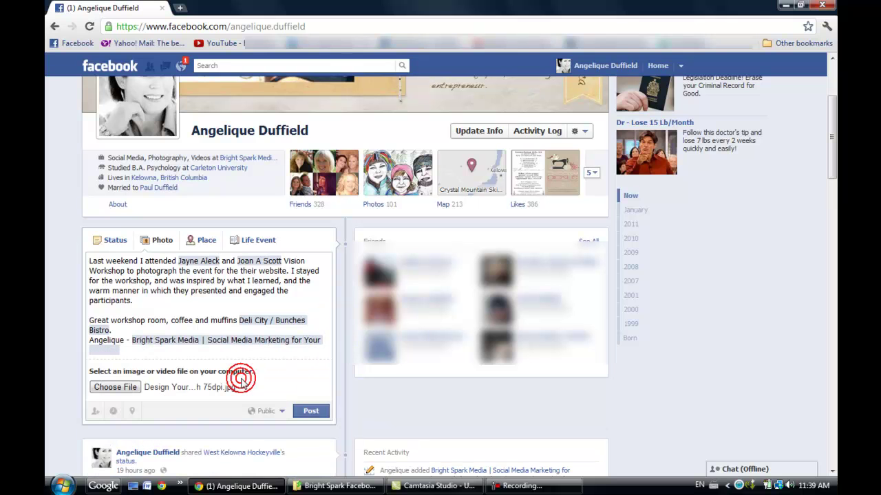
- Post the photo status to the timeline and scroll down to view it
click(308, 411)
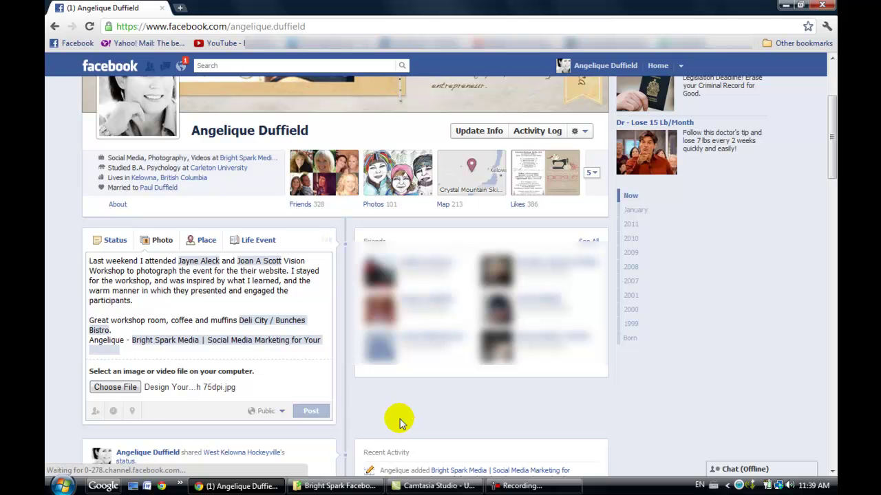
scroll(339, 354, down, 1)
scroll(339, 354, down, 1)
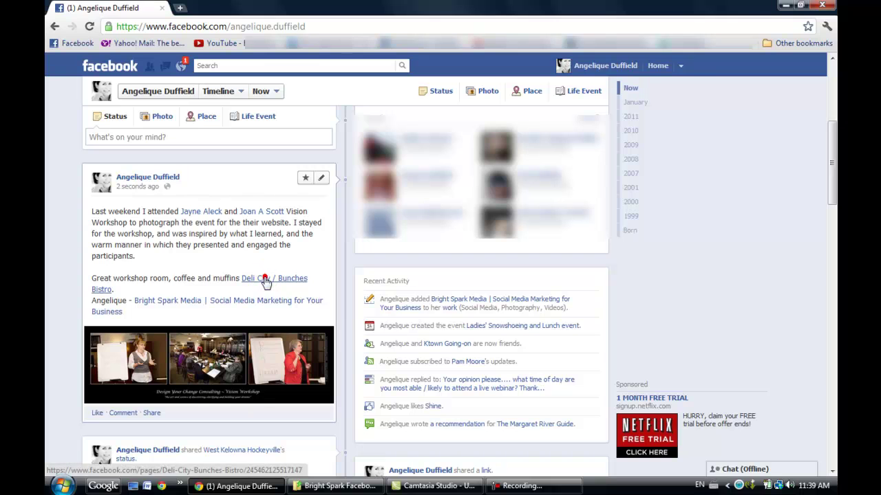
- Open the Deli City / Bunches Bistro page and scroll its wall to find the workshop post
click(265, 279)
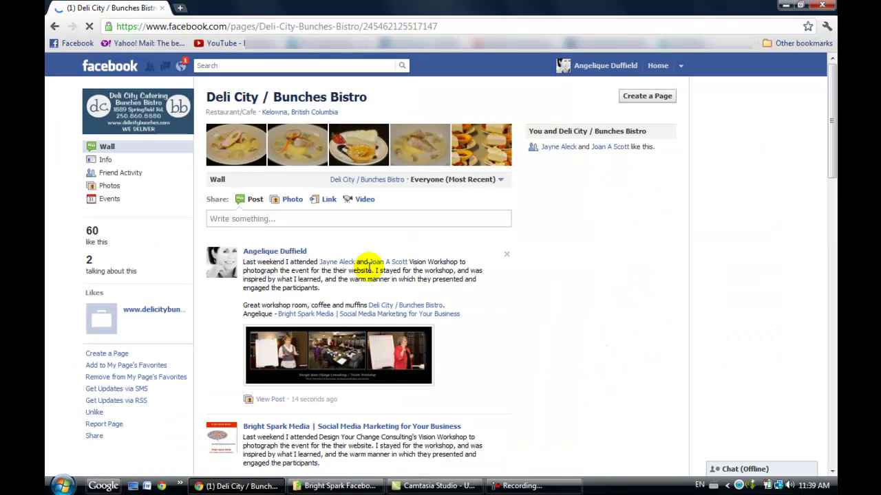
scroll(375, 258, down, 3)
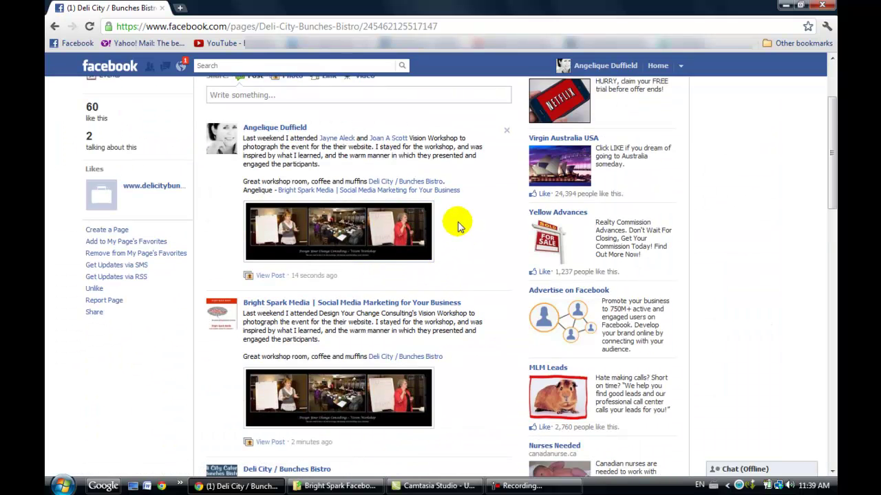